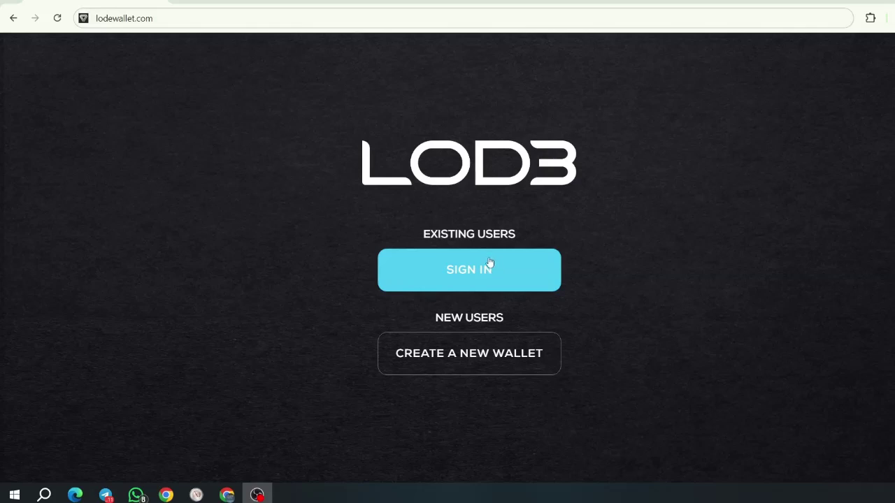
Step: Start a new wallet account and enter the user's first name, last name and email address
left_click(484, 360)
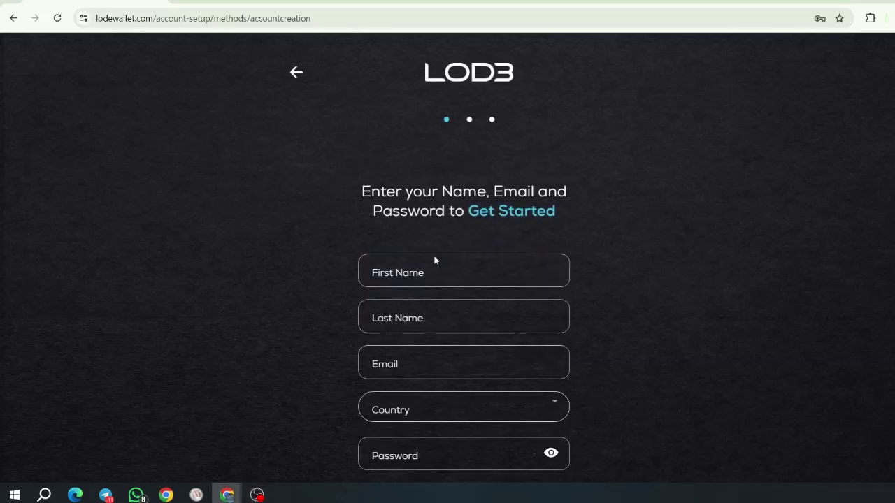
left_click(428, 276)
type("HUm")
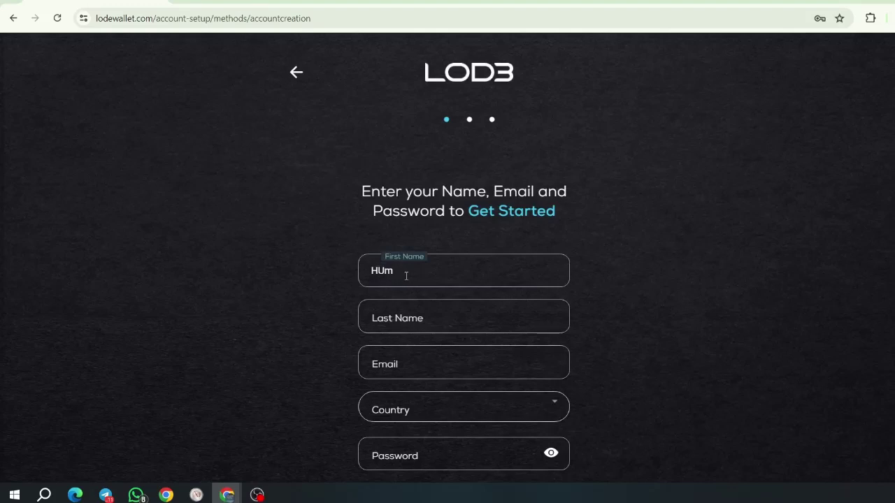
left_click(404, 316)
type("Mor")
left_click(406, 363)
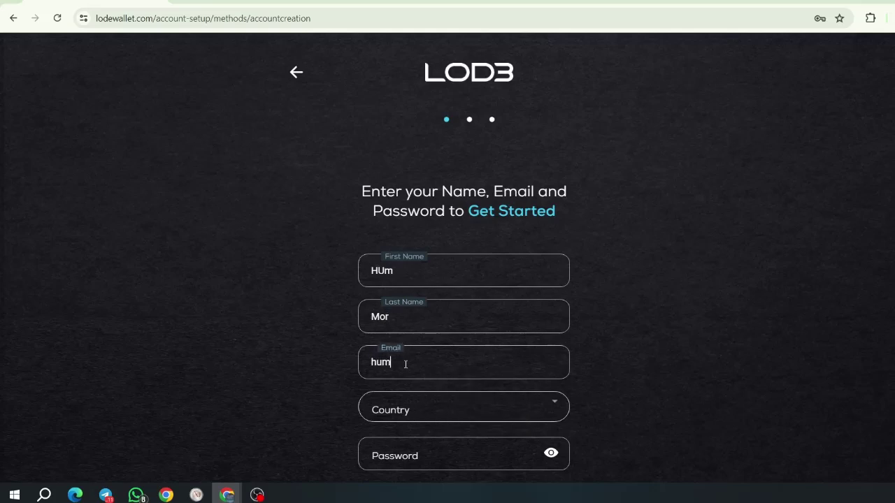
Step: Select Canada as the country and confirm it
left_click(383, 410)
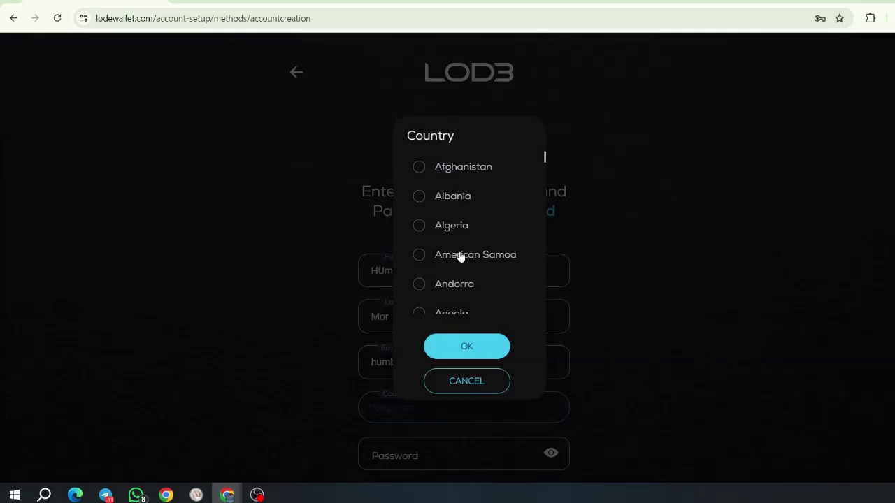
scroll(456, 256, "down", 3)
scroll(448, 259, "down", 6)
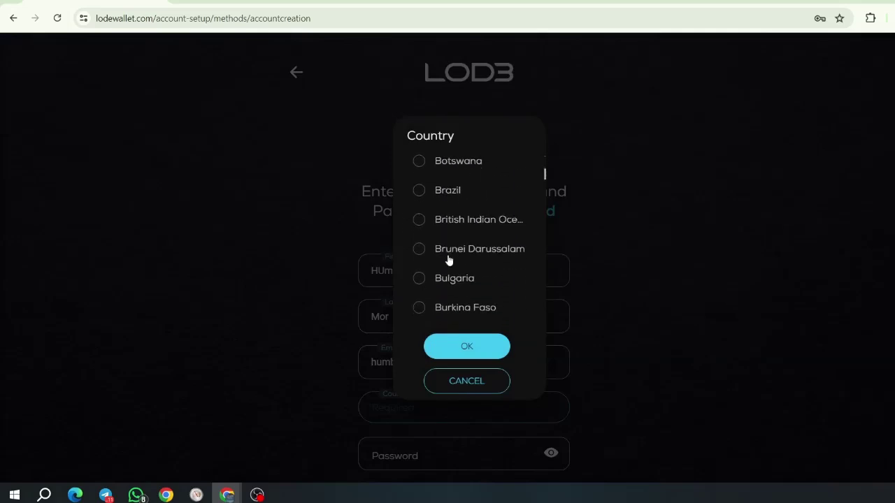
scroll(448, 259, "down", 3)
scroll(447, 258, "up", 2)
left_click(447, 253)
left_click(466, 347)
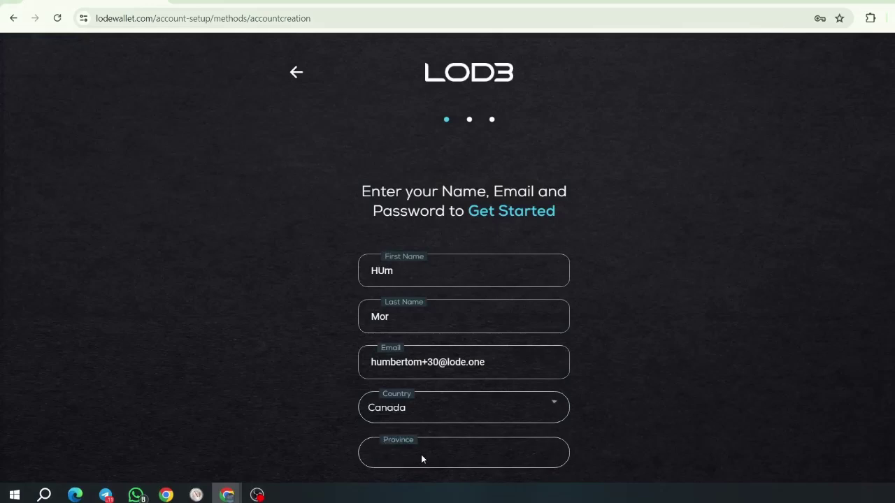
Step: Select New Brunswick as the province and confirm it
left_click(421, 455)
left_click(458, 255)
left_click(469, 349)
Step: Enter the account password and its confirmation, then attempt to continue
scroll(473, 351, "down", 2)
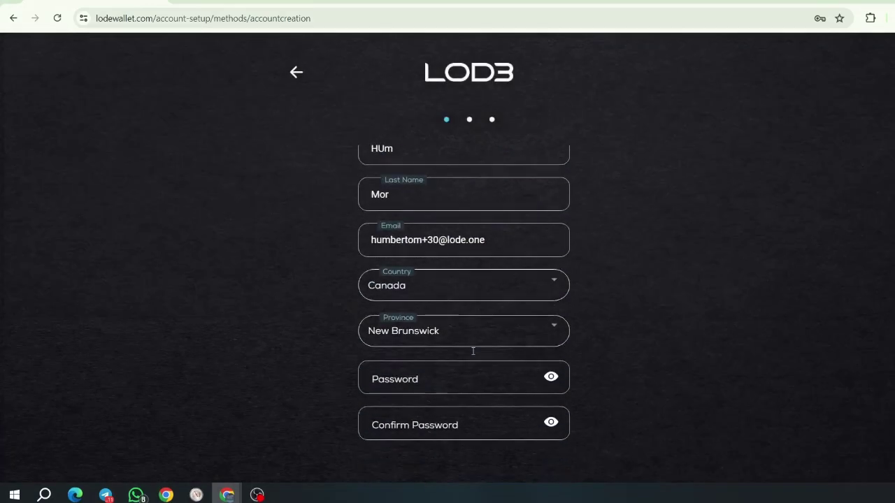
left_click(422, 377)
type("•••••")
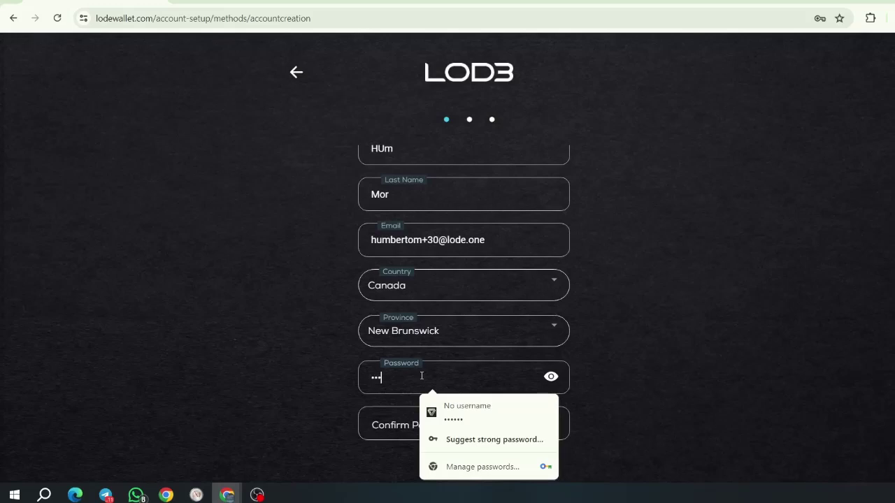
type("•••••")
left_click(402, 423)
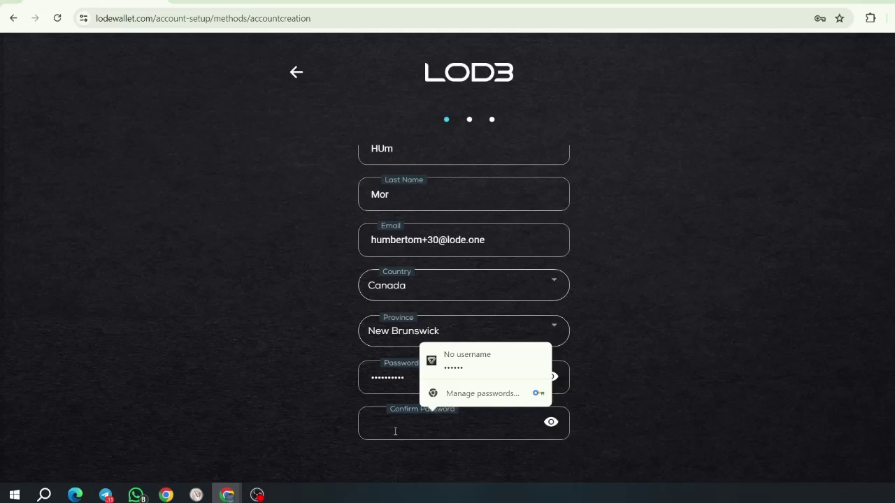
type("•••")
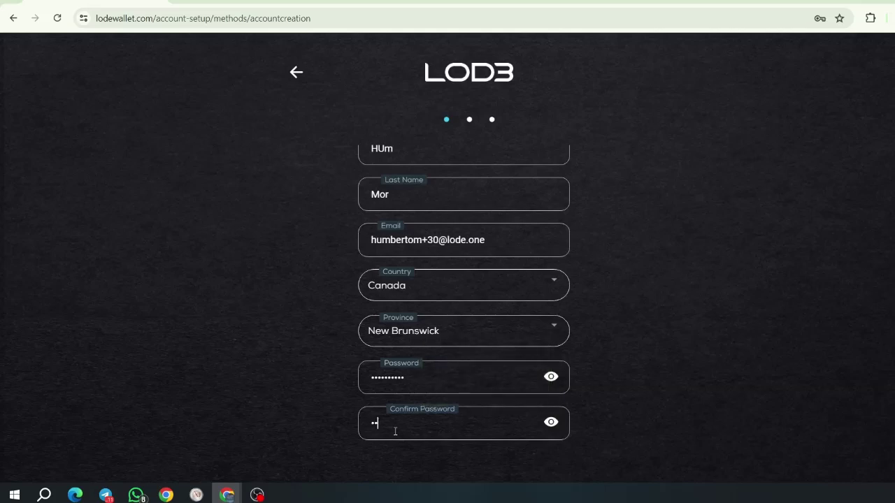
type("•••••••")
scroll(456, 383, "down", 1)
left_click(475, 460)
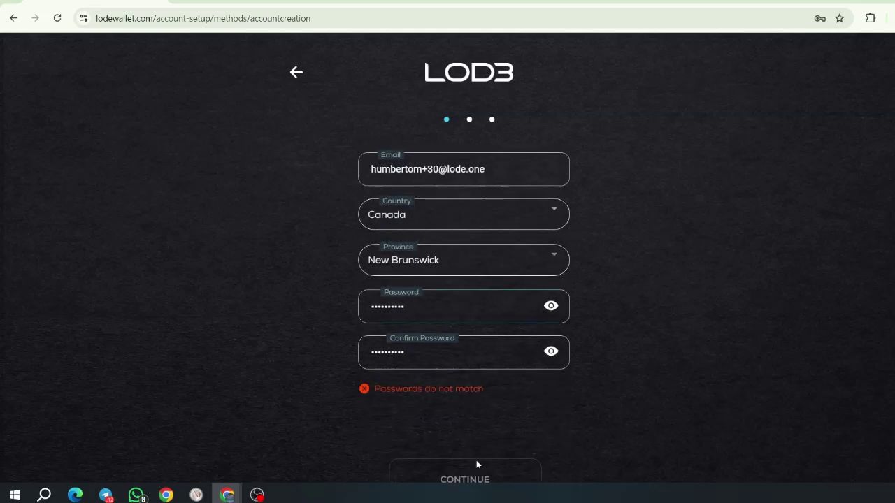
Step: Retype the mismatched password confirmation and submit the sign-up form
left_click(387, 350)
key("ctrl+a")
type("••••••••••")
left_click(449, 426)
left_click(462, 450)
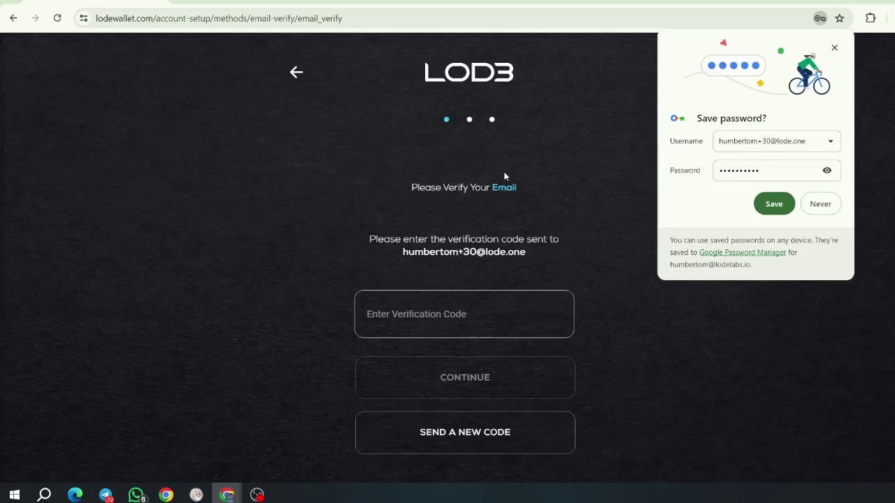
Step: Close Chrome's 'Save password?' bubble without saving
left_click(834, 48)
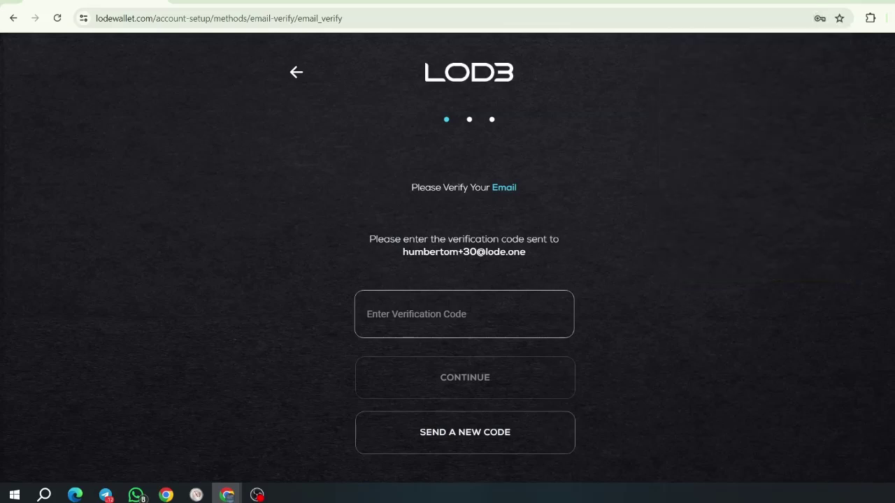
Step: Copy the verification code from the LODE welcome email in Gmail
left_click_drag(894, 358, 394, 14)
left_click_drag(607, 202, 784, 200)
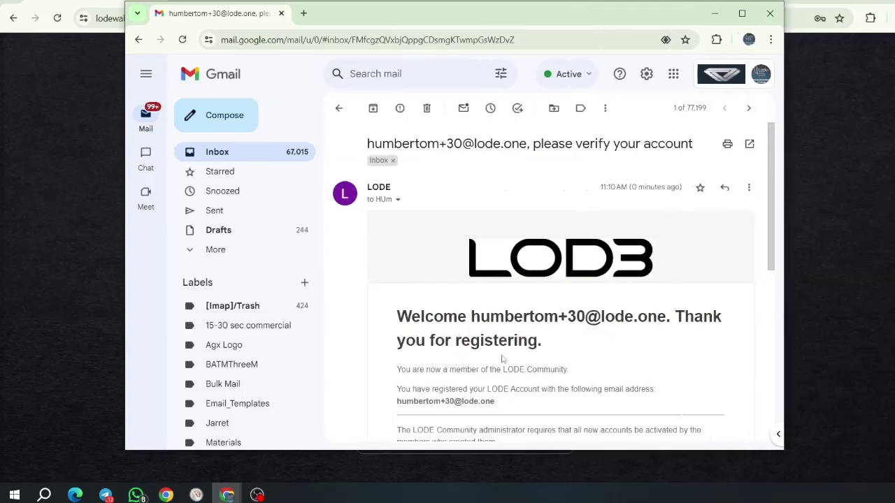
scroll(509, 382, "down", 1)
scroll(508, 383, "down", 1)
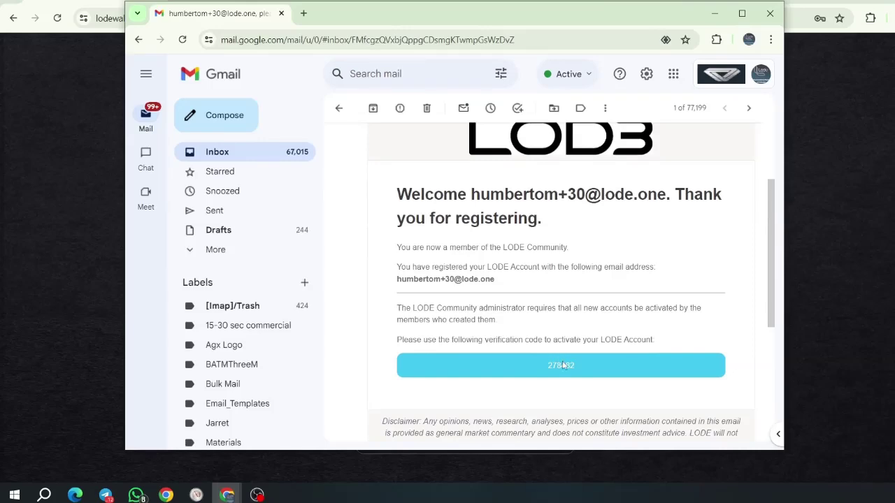
double_click(561, 365)
right_click(563, 367)
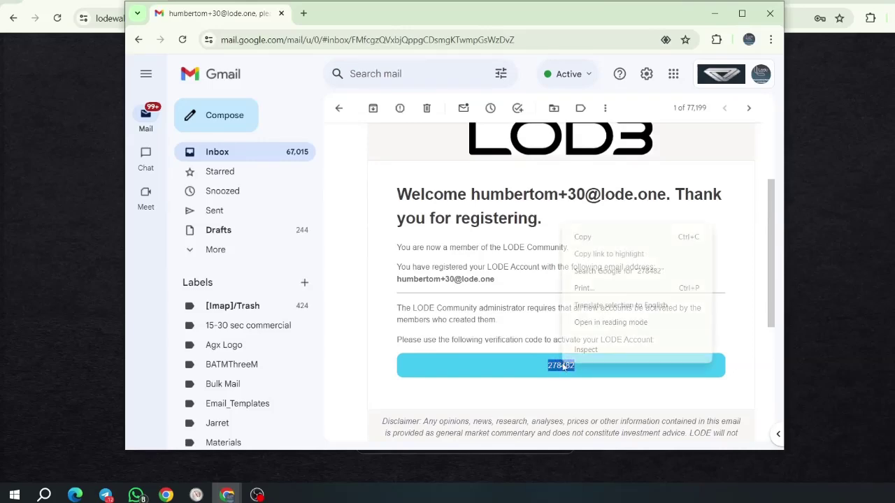
left_click(584, 237)
Step: Paste the copied code into the wallet's verification field
left_click_drag(482, 16, 894, 139)
left_click(400, 316)
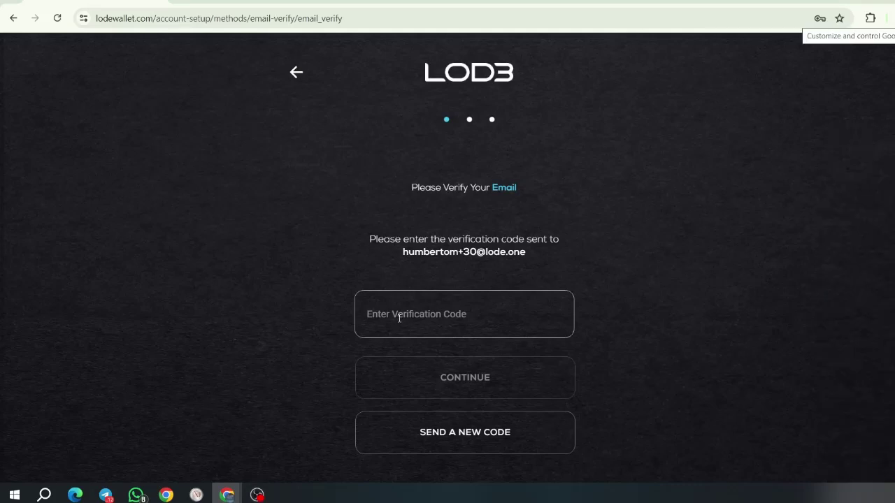
key("ctrl+v")
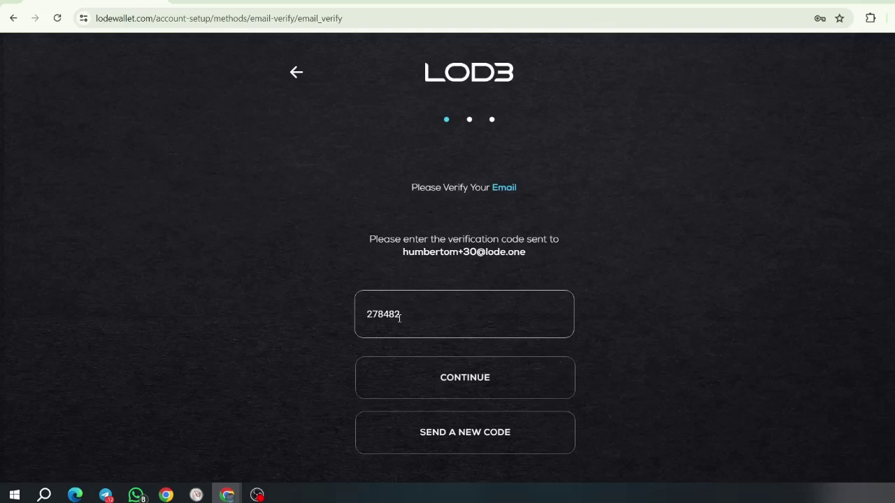
Step: Submit the code and scroll the Terms of Use down to the final contact section
left_click(457, 389)
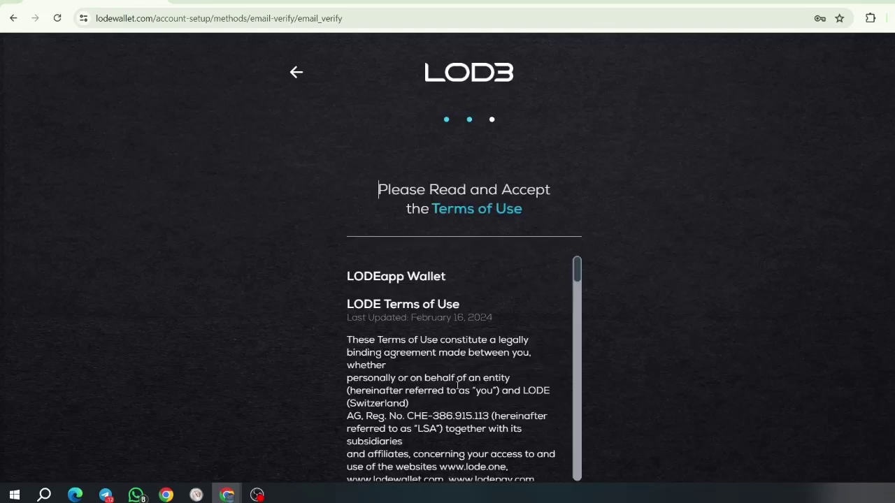
scroll(457, 386, "down", 1)
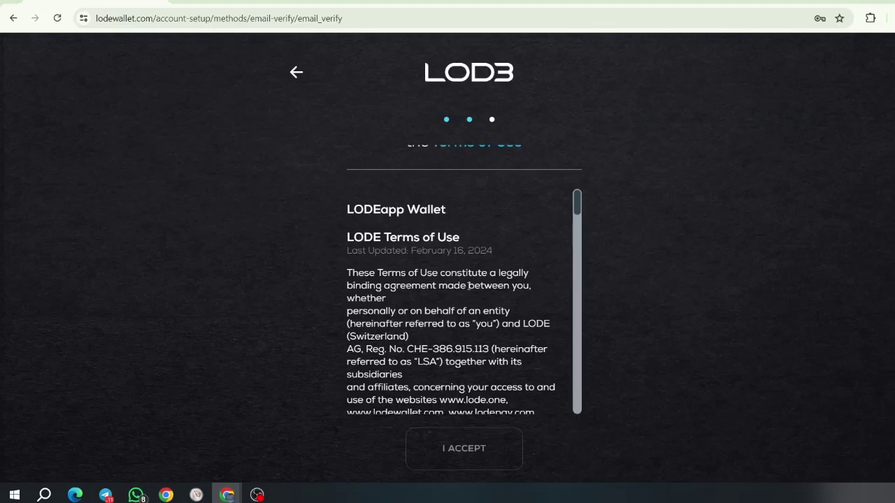
scroll(469, 283, "down", 8)
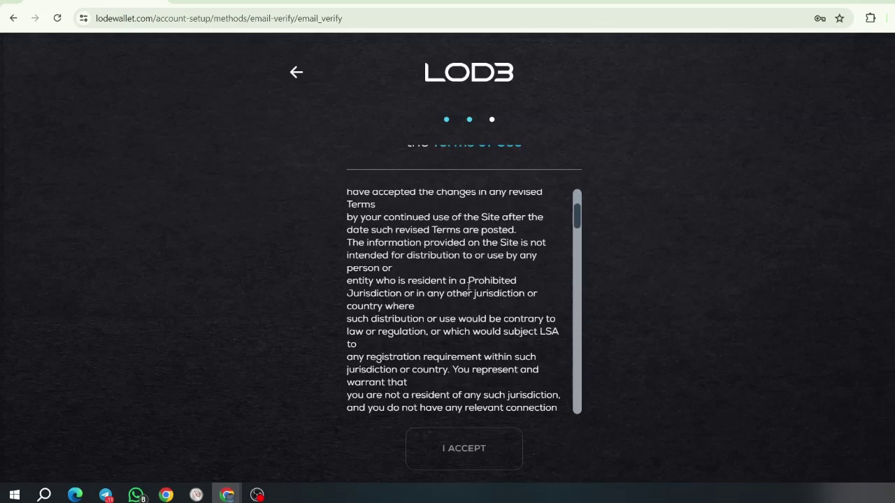
scroll(469, 284, "down", 10)
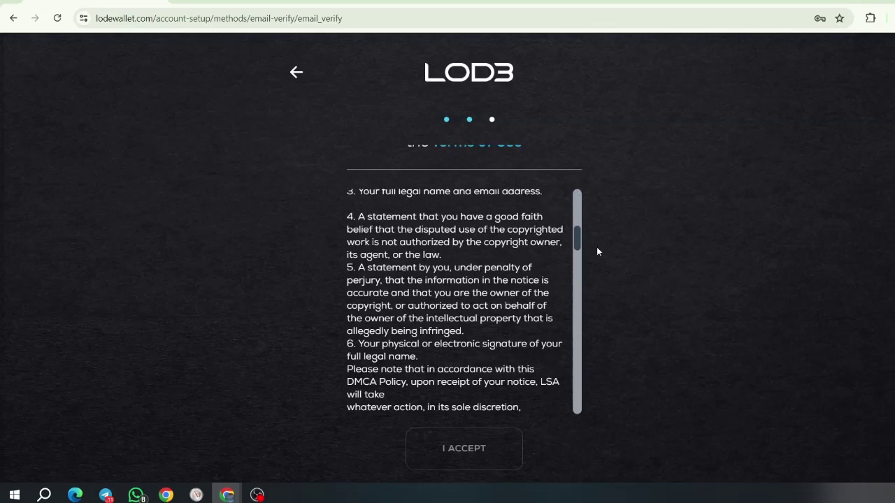
left_click_drag(579, 239, 575, 415)
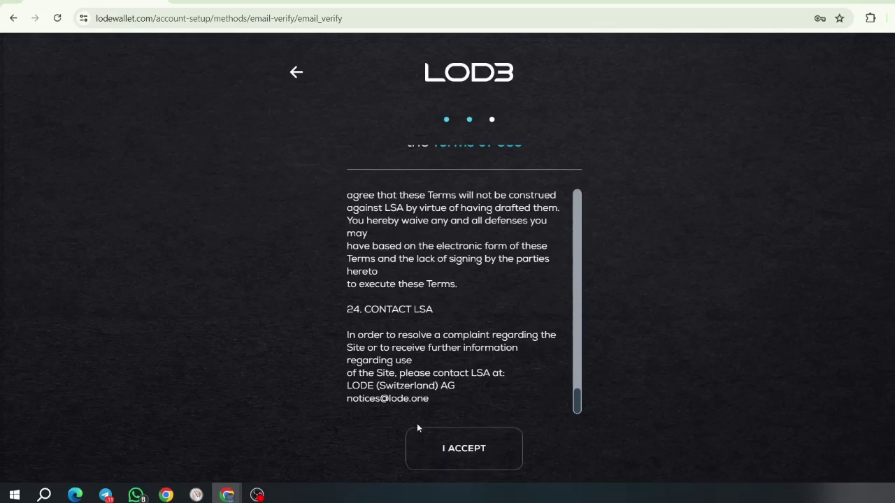
left_click_drag(577, 402, 572, 197)
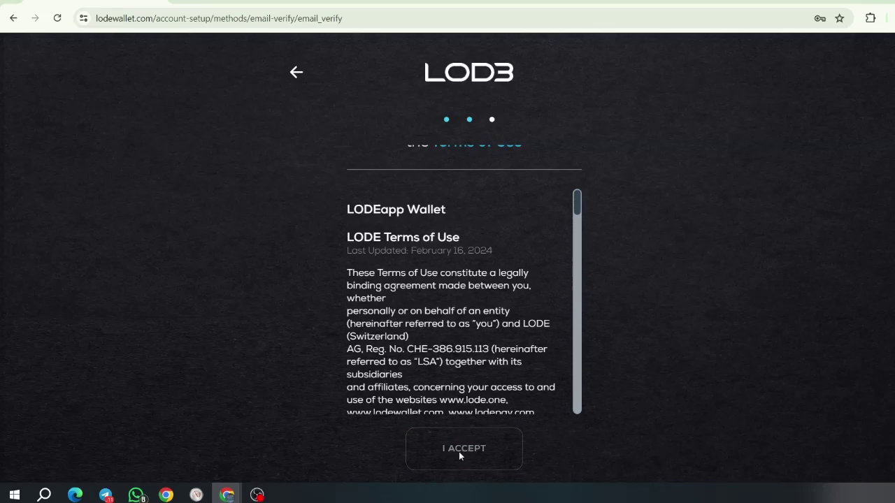
left_click_drag(579, 203, 565, 140)
left_click_drag(578, 202, 579, 406)
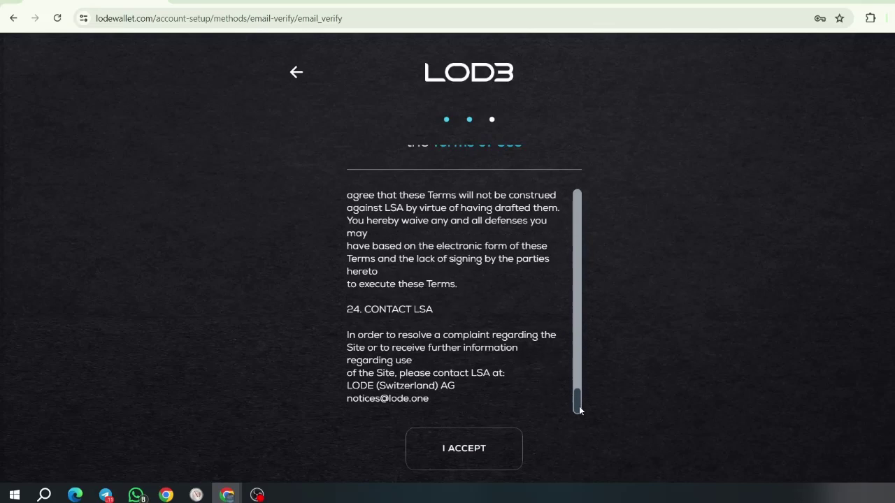
Step: Accept the Terms of Use and enter the PIN to register the account
left_click(489, 451)
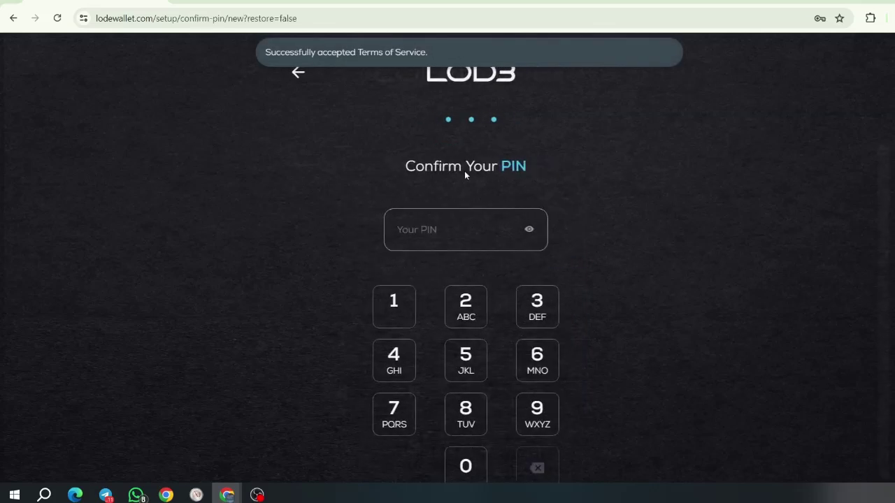
left_click(468, 310)
left_click(467, 310)
left_click(467, 309)
left_click(467, 310)
left_click(468, 310)
left_click(467, 310)
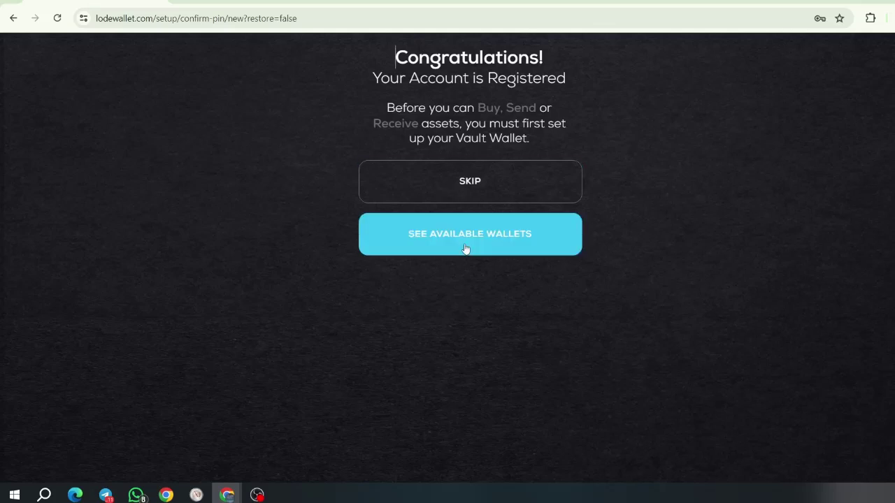
Step: Skip Vault Wallet setup on the Congratulations screen to reach the home page
left_click(479, 182)
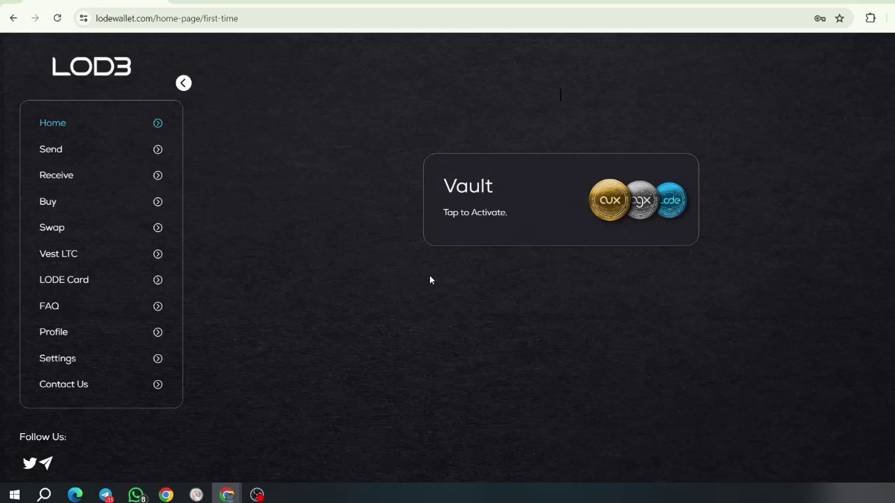
Step: Activate the Vault, acknowledge the recovery-phrase notice, and choose to set up a new Vault Wallet
left_click(464, 211)
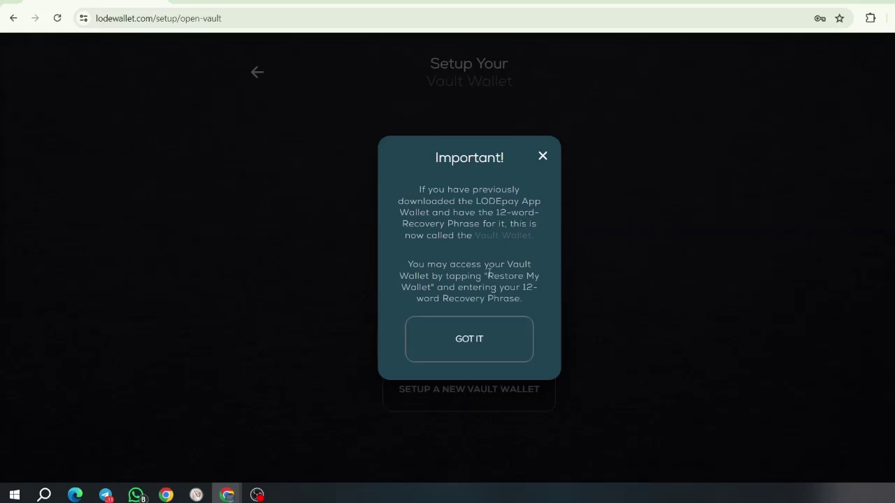
left_click(490, 336)
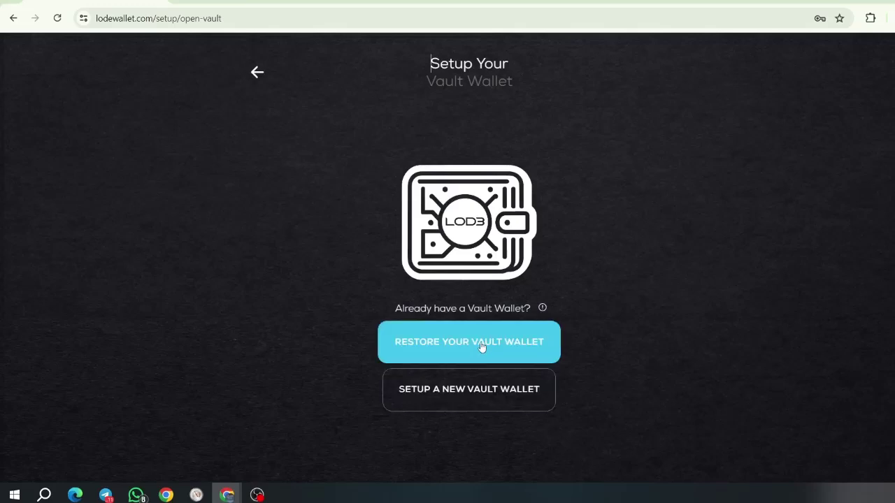
left_click(480, 399)
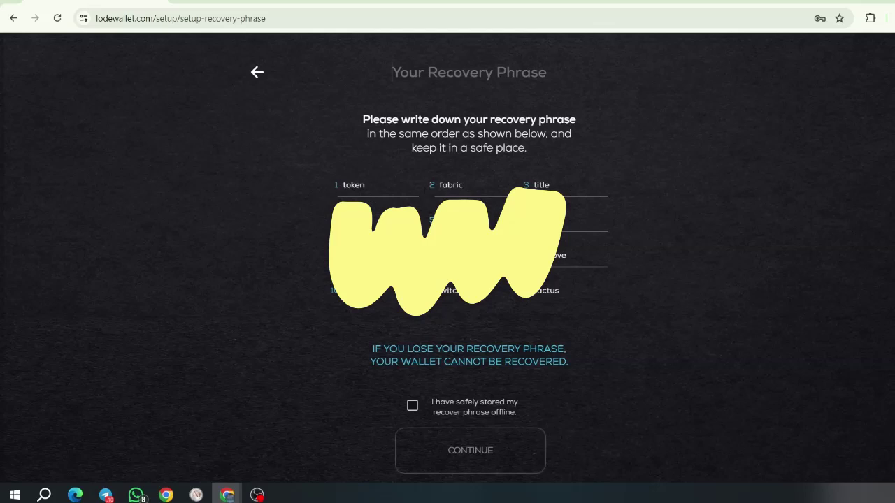
Step: Tick the 'safely stored offline' confirmation and capture the 12-word recovery phrase panel as a screenshot
left_click(412, 407)
left_click(413, 407)
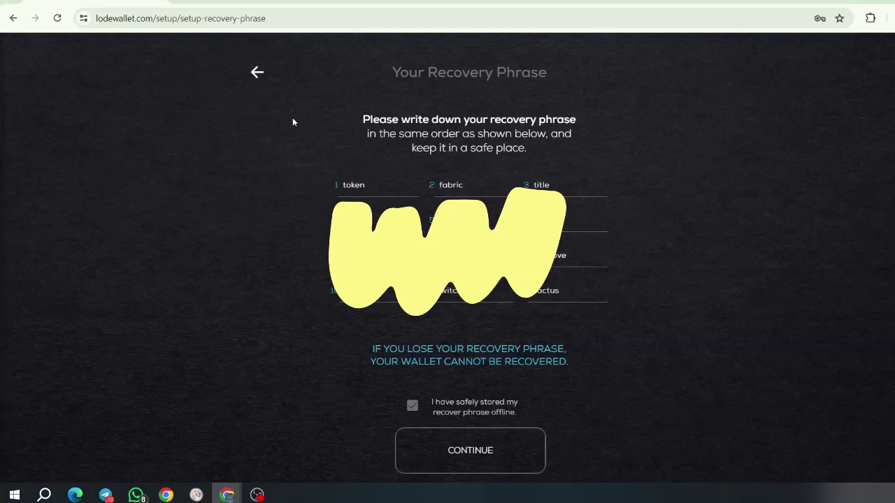
key("super+shift+s")
left_click_drag(290, 49, 632, 479)
left_click(105, 495)
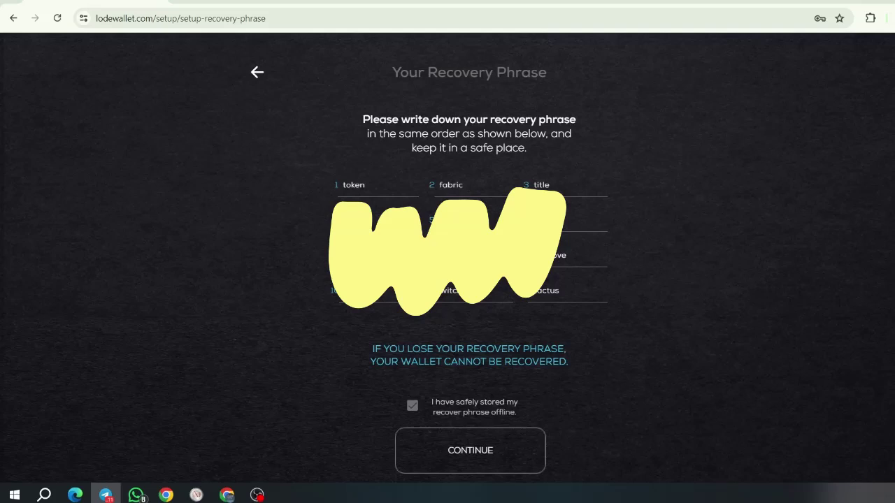
Step: Pass the four missing-word recovery-phrase checks and enter the wallet PIN
left_click(478, 462)
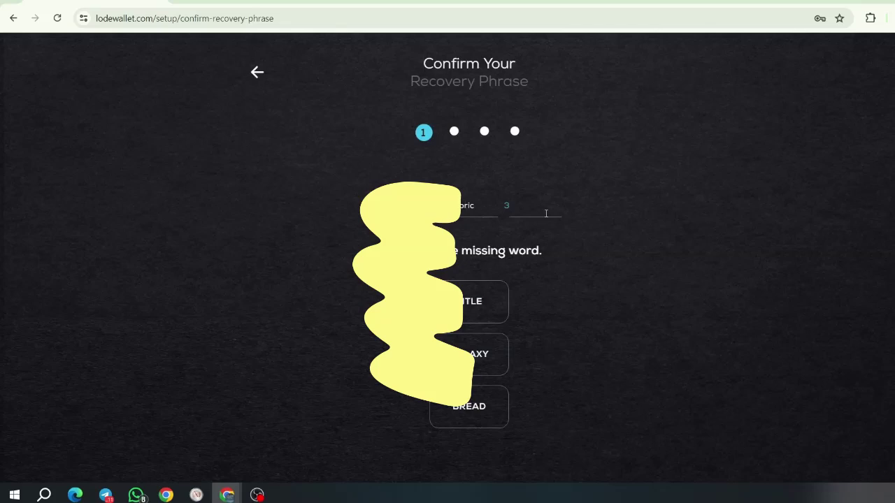
left_click(464, 306)
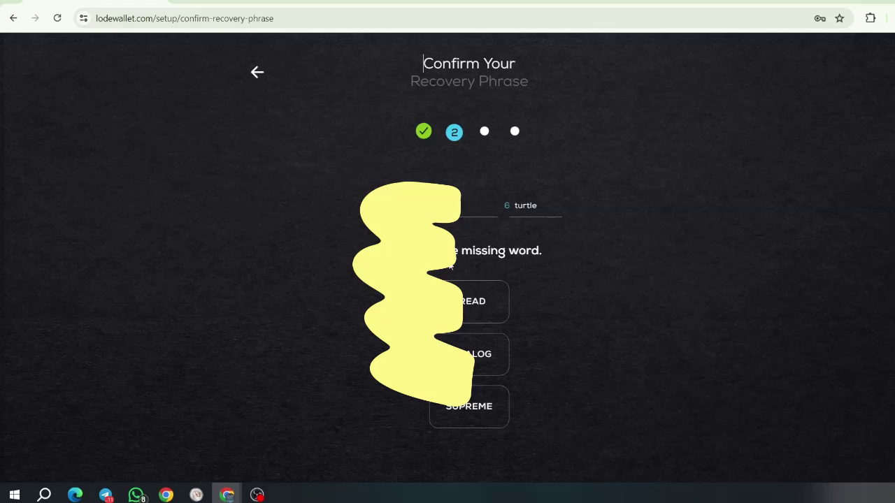
left_click(480, 410)
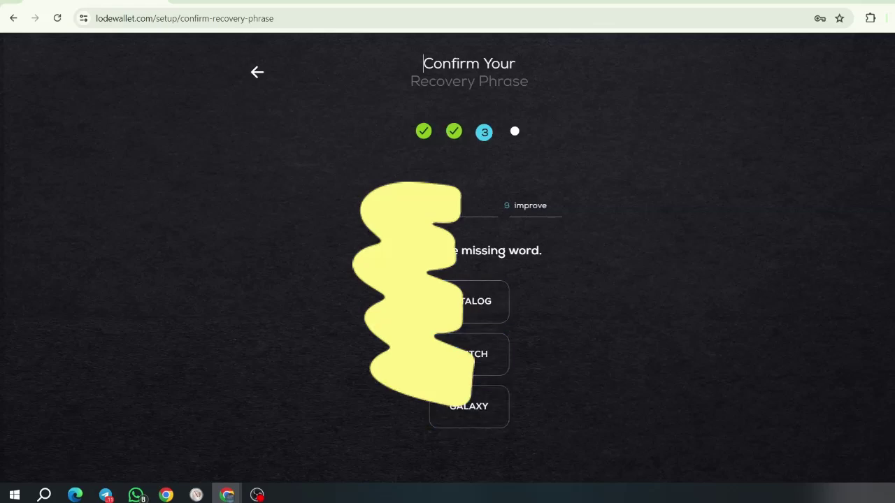
left_click(471, 308)
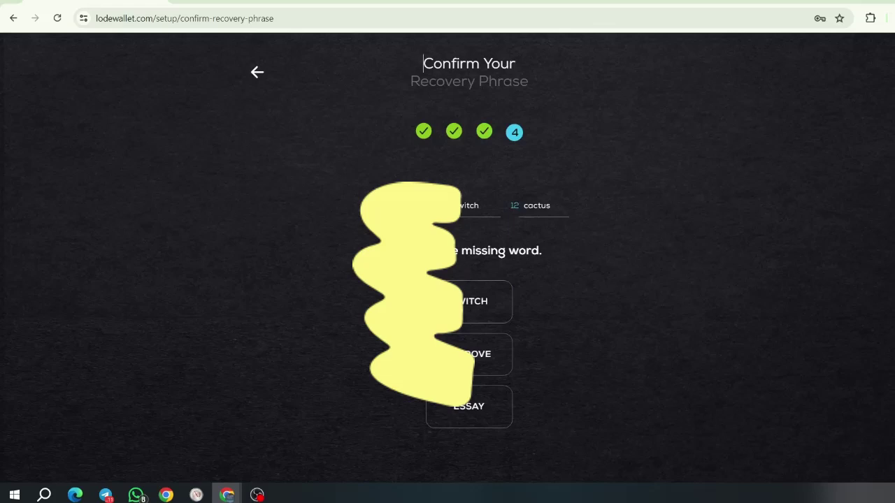
left_click(487, 414)
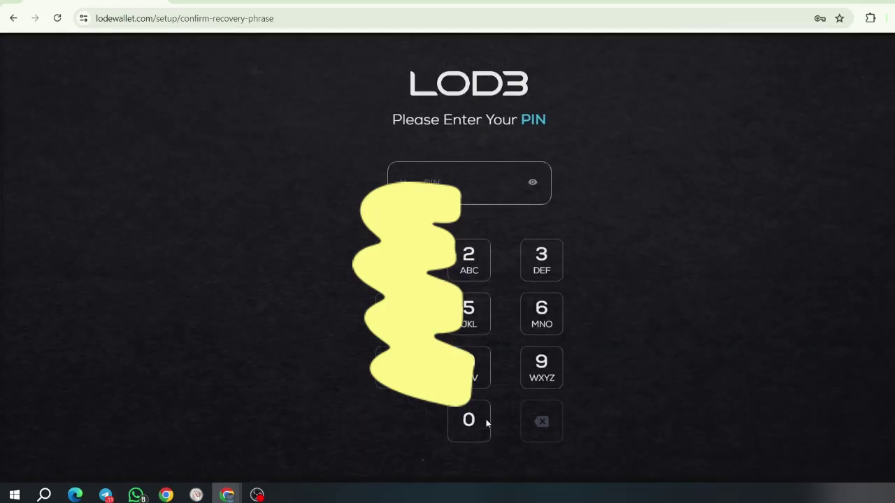
left_click(469, 257)
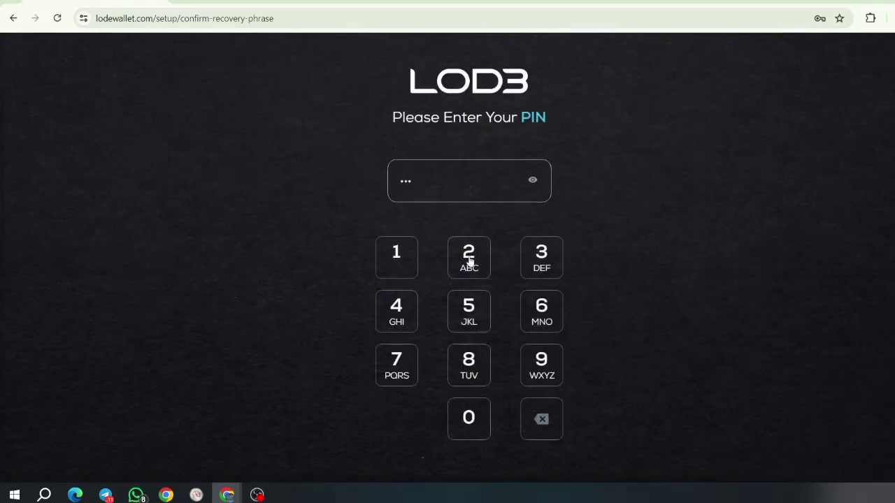
left_click(469, 257)
left_click(470, 257)
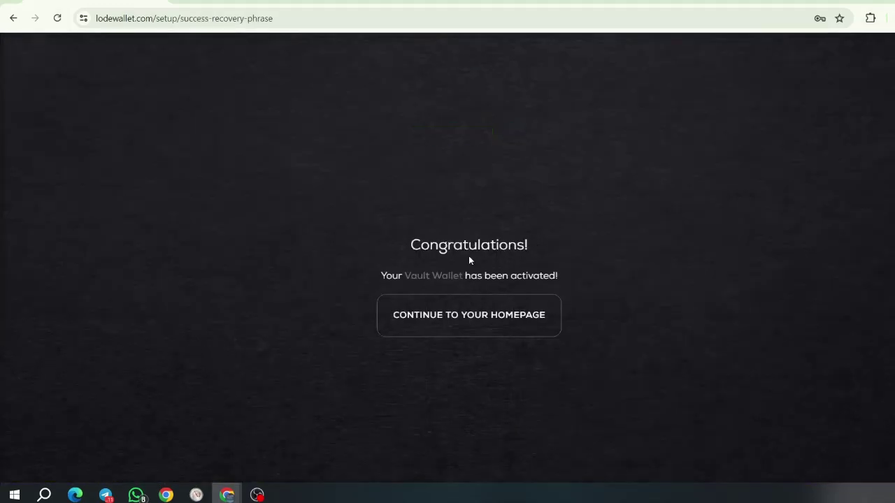
Step: Go to the Vault home page and browse its coin balances list
left_click(493, 317)
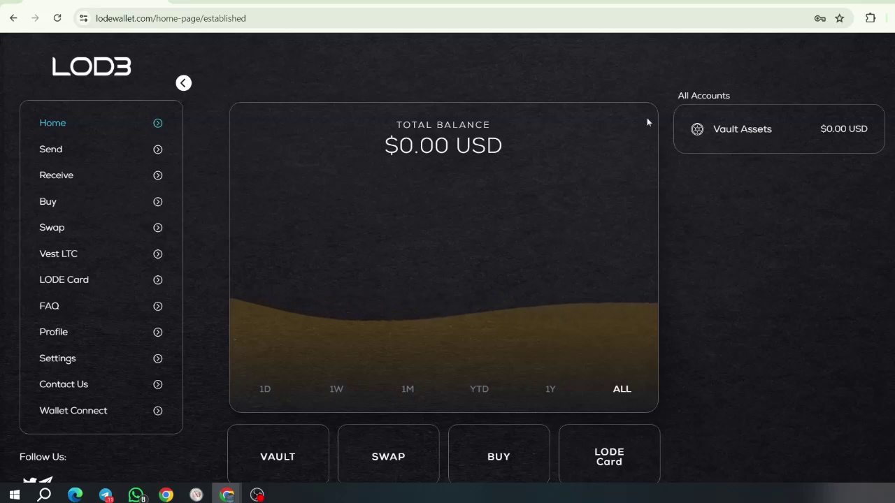
left_click(732, 133)
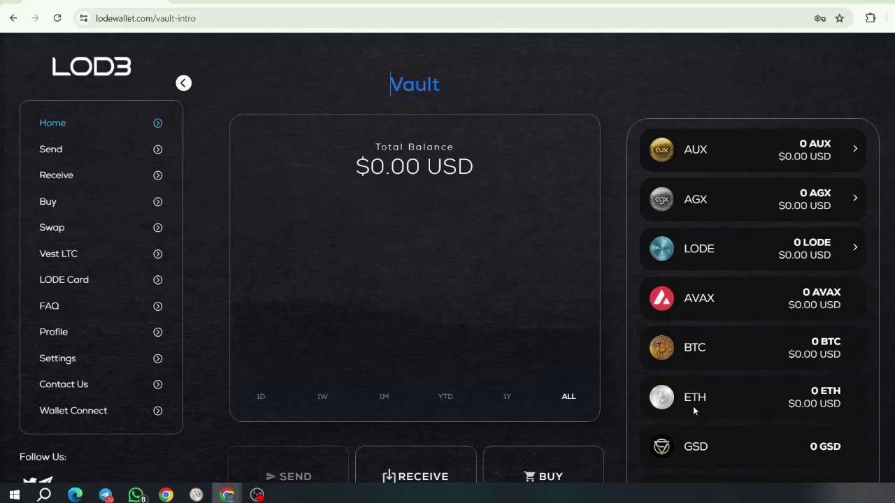
scroll(692, 405, "down", 3)
scroll(694, 392, "down", 1)
scroll(694, 389, "up", 5)
Step: Start buying Avalanche AVAX by credit/debit card through Singularity
left_click(47, 202)
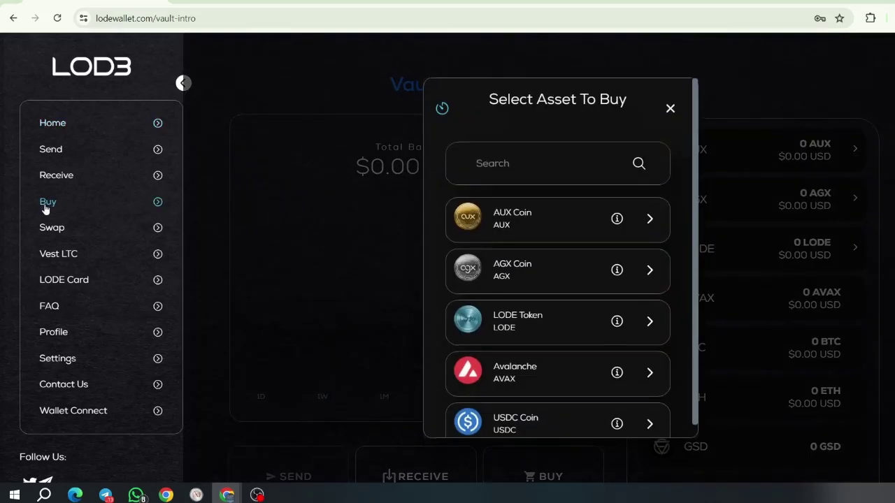
left_click(530, 371)
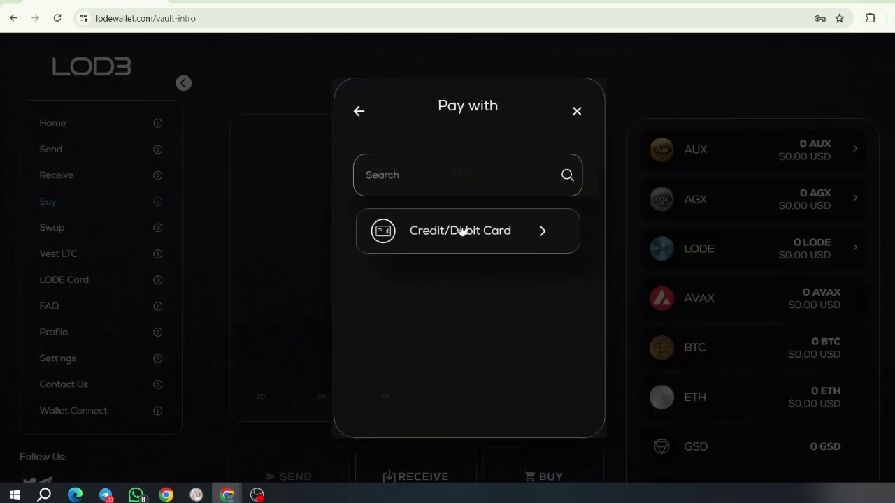
left_click(465, 235)
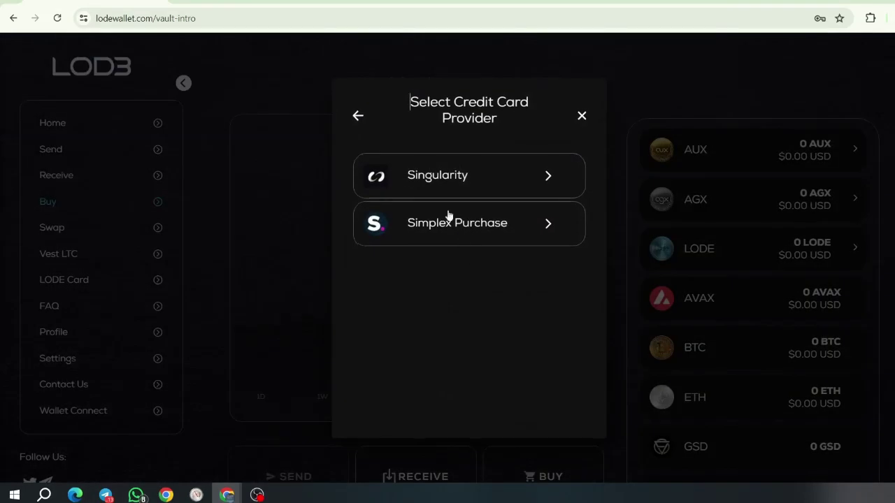
left_click(455, 176)
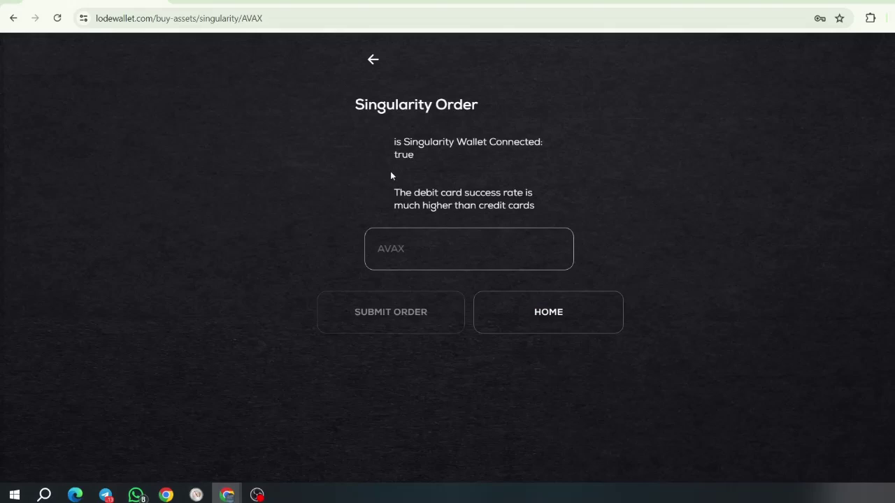
Step: Enter 5 as the AVAX amount in the Singularity order
left_click(433, 247)
type("1")
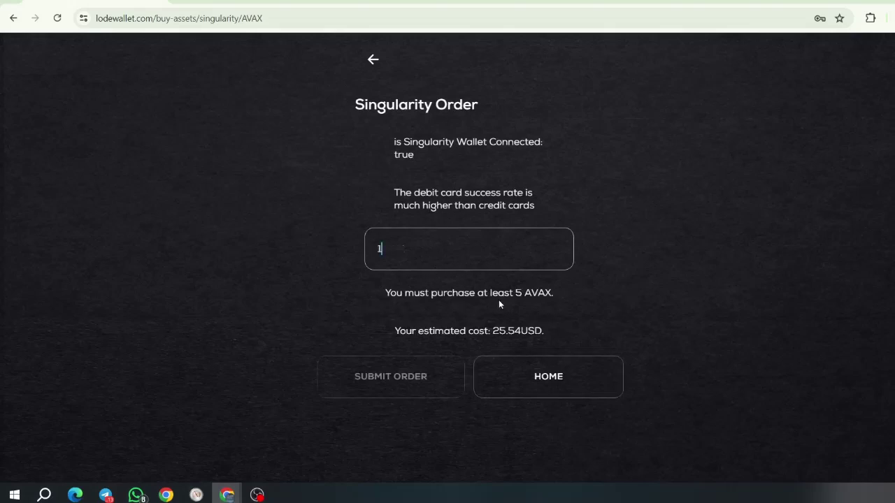
double_click(384, 247)
type("5")
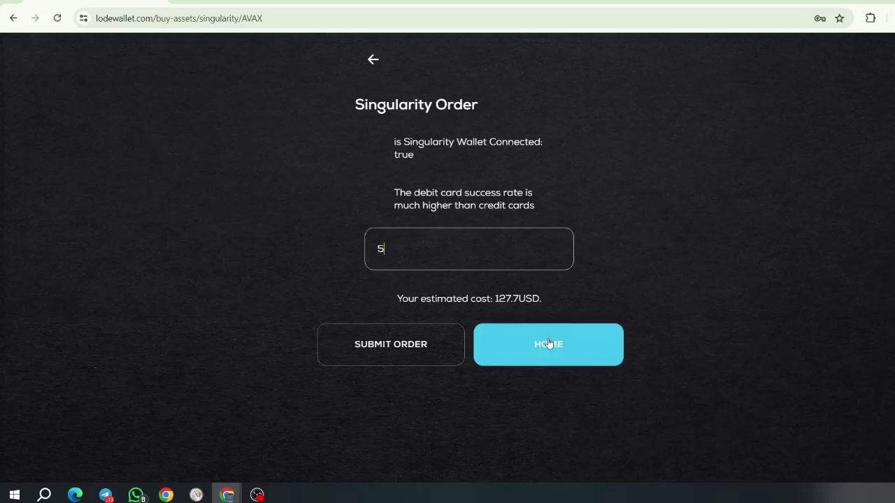
Step: Submit the 5 AVAX order, select Transak debit/credit card, and proceed to pay
left_click(424, 349)
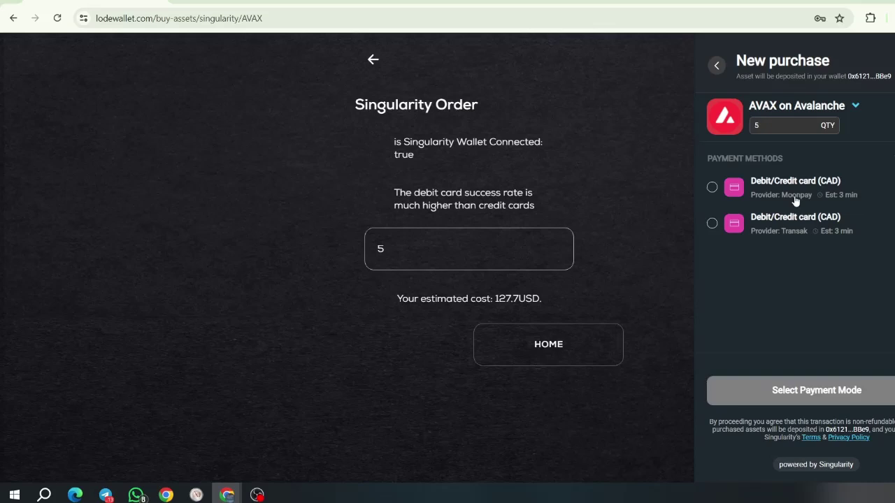
left_click(712, 224)
left_click(824, 389)
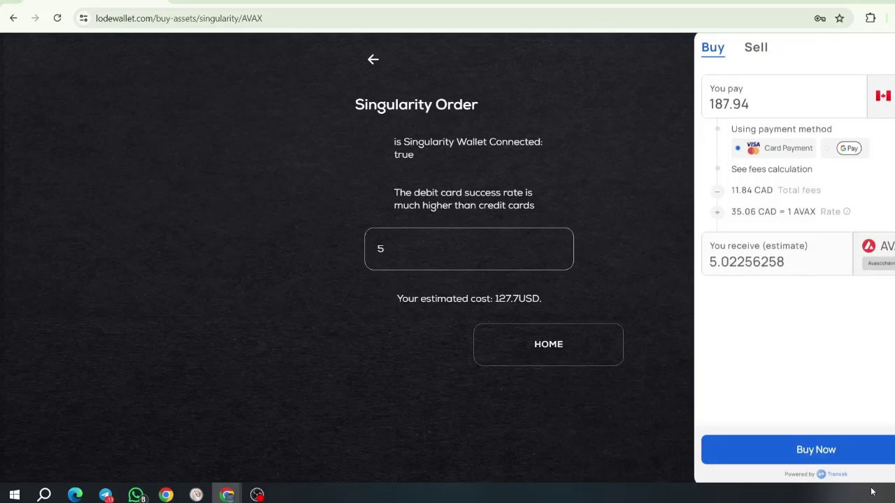
Step: Begin the Transak purchase, leave the email blank, exit Transak and dismiss the failure notice
left_click(843, 459)
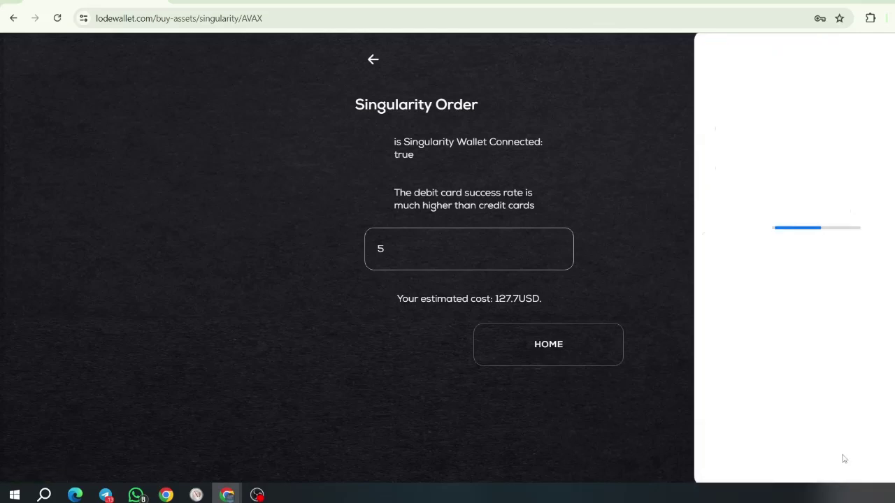
left_click(728, 112)
left_click(723, 175)
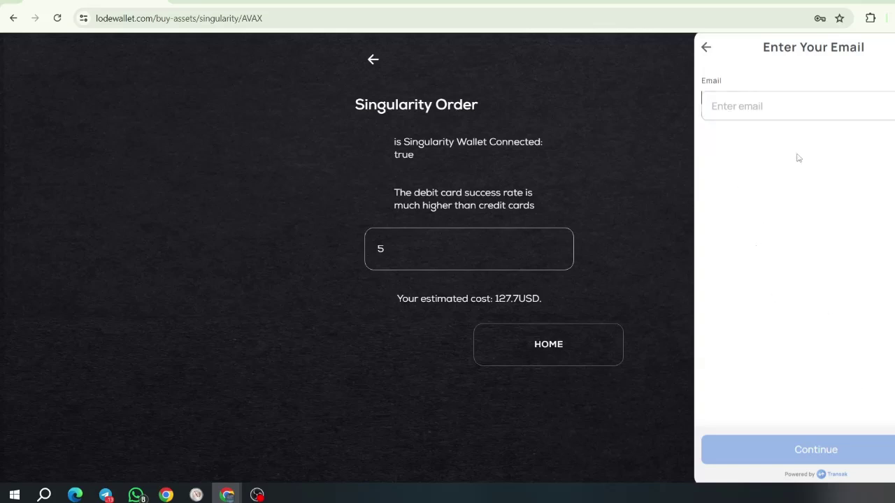
left_click(753, 99)
key("Escape")
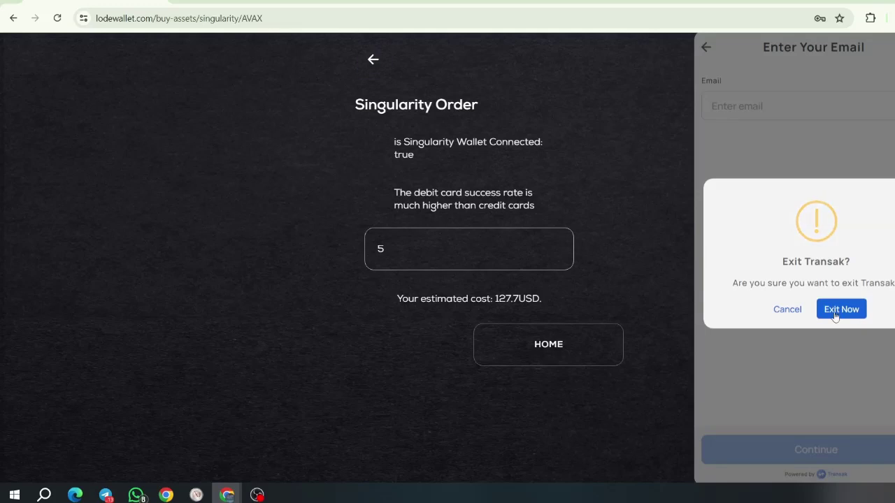
left_click(836, 312)
left_click(373, 60)
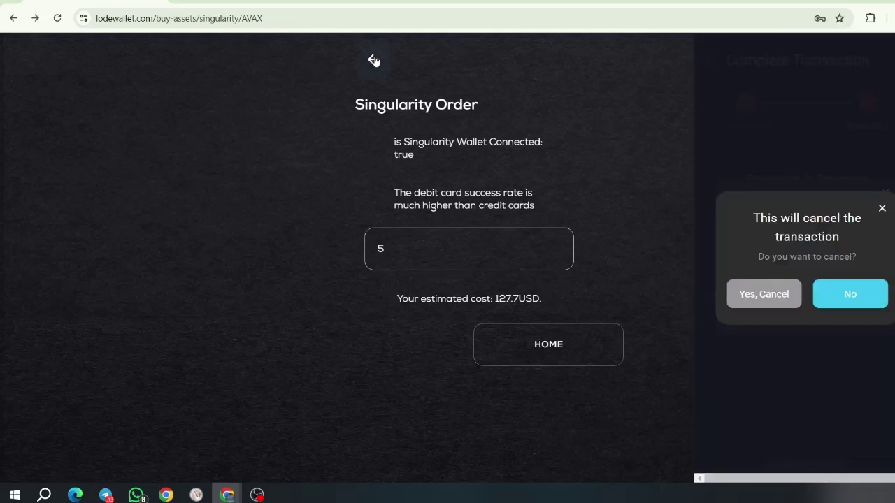
Step: Confirm cancelling the AVAX transaction, return to the Vault page and save the browser password
left_click(760, 300)
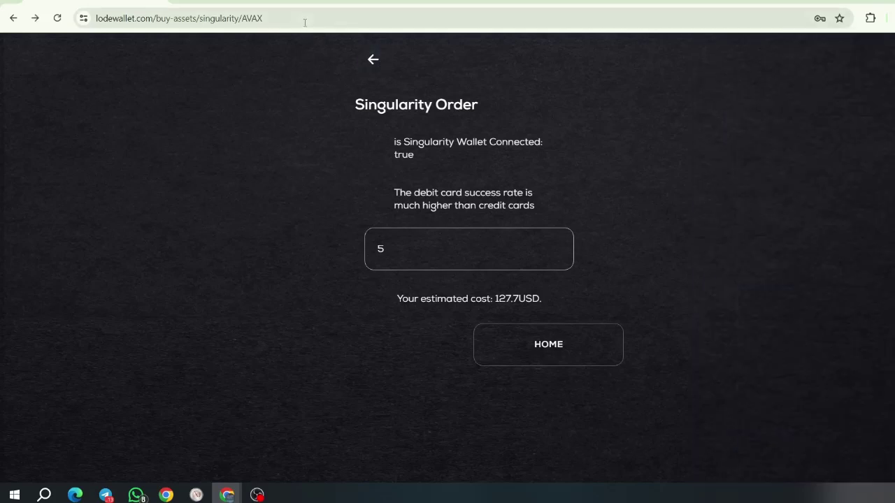
left_click(374, 60)
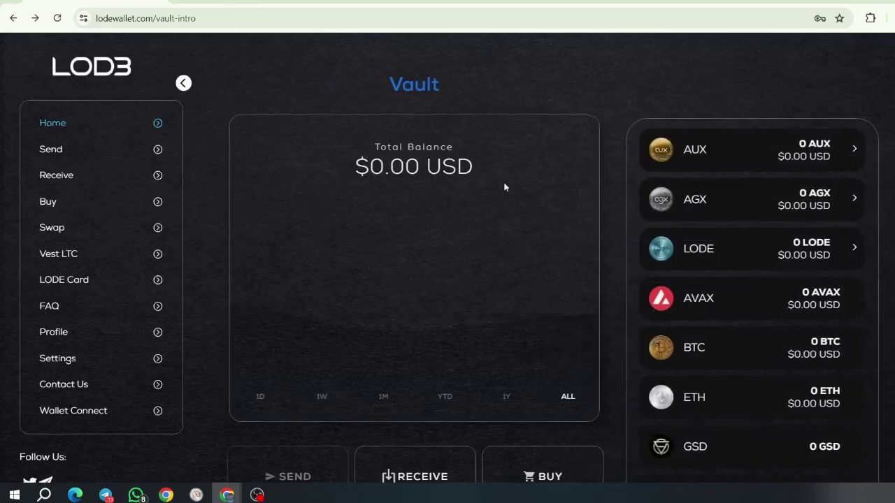
left_click(775, 203)
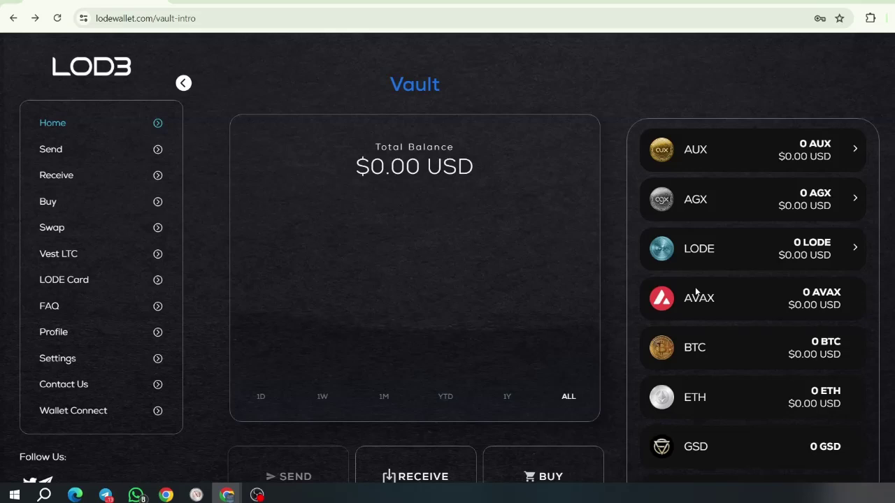
scroll(314, 253, "down", 3)
scroll(314, 254, "up", 3)
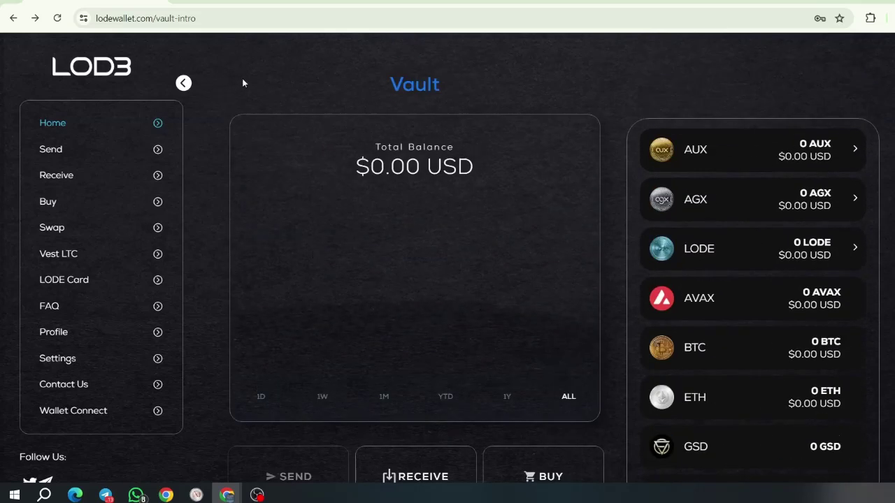